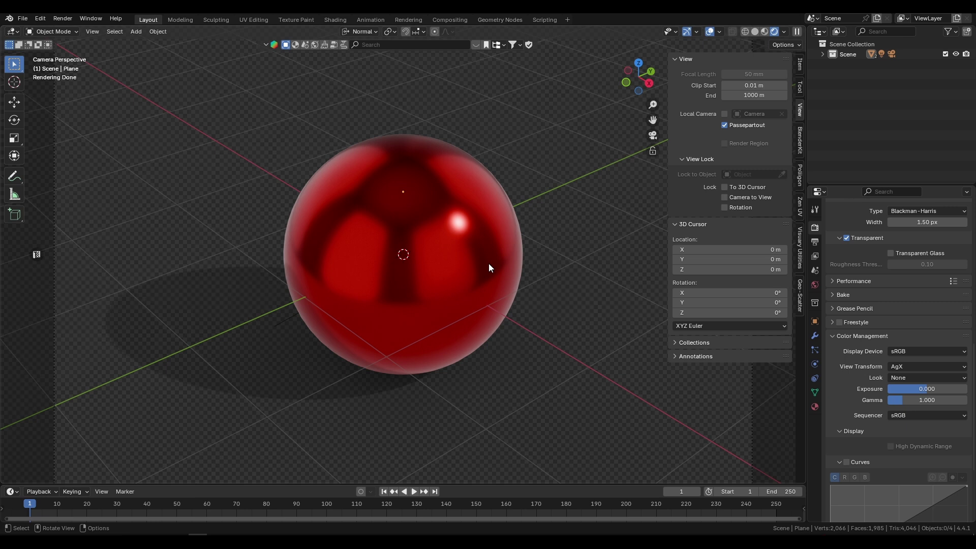
Switch to After Effects and hide the exr-linear layer to view the png-rgb render up close.
key(alt+Tab)
scroll(391, 171, down, 3)
drag(430, 219, 448, 200)
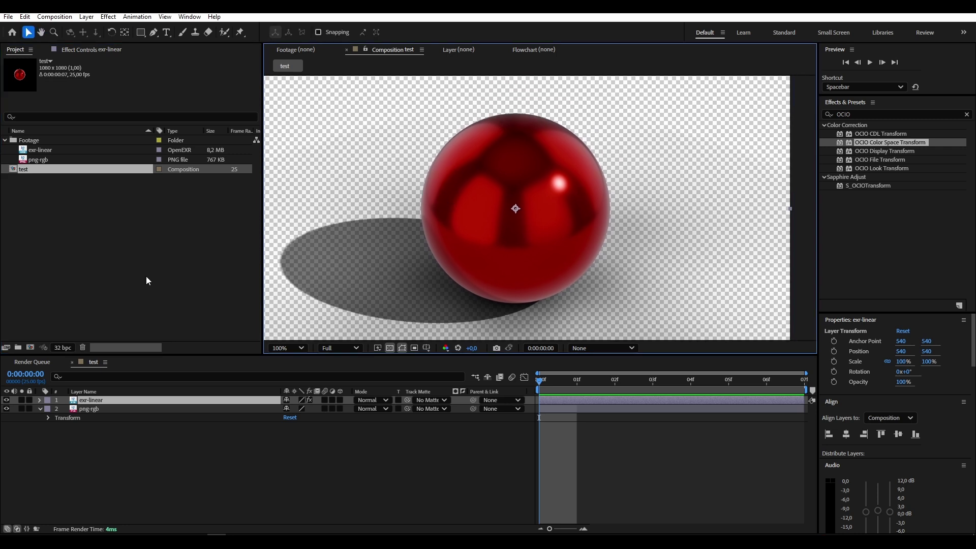
click(6, 400)
key(.)
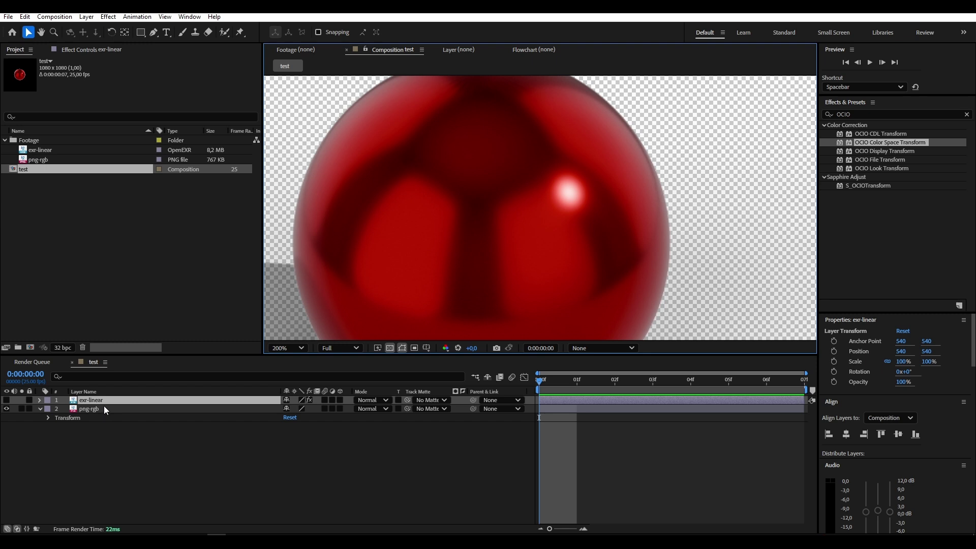
Check the footage details and color profiles of exr-linear and png-rgb in the project.
click(62, 159)
click(45, 150)
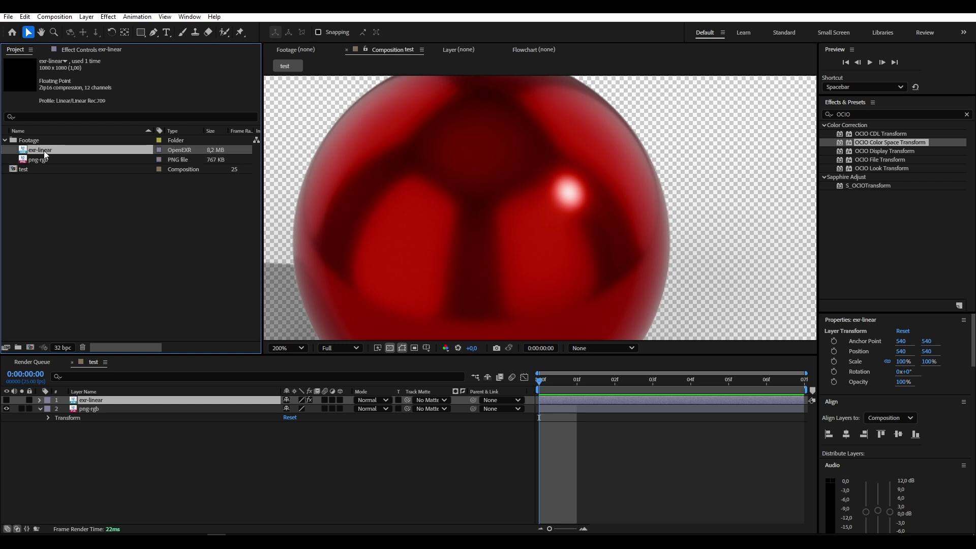
click(51, 161)
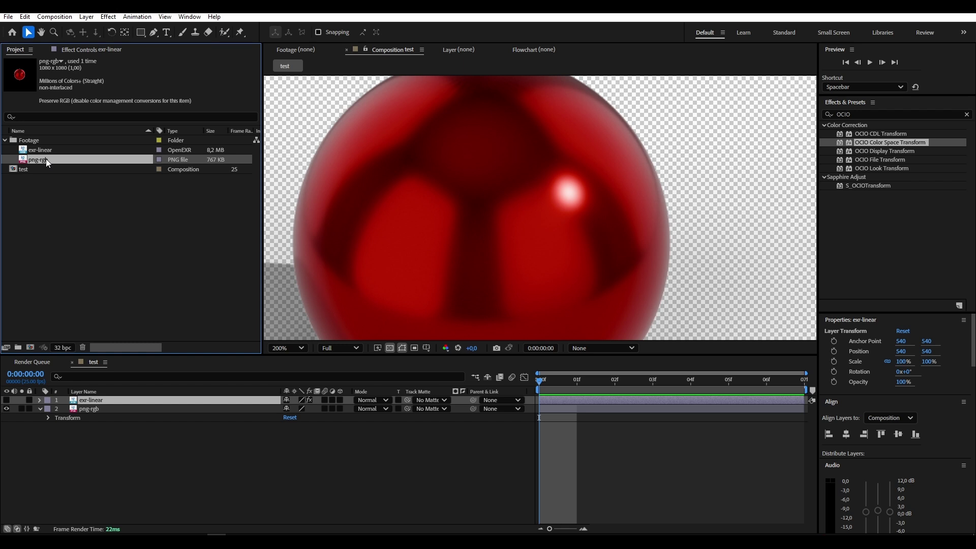
Show the exr-linear layer again and inspect its sphere and shadow against the png-rgb render.
click(7, 400)
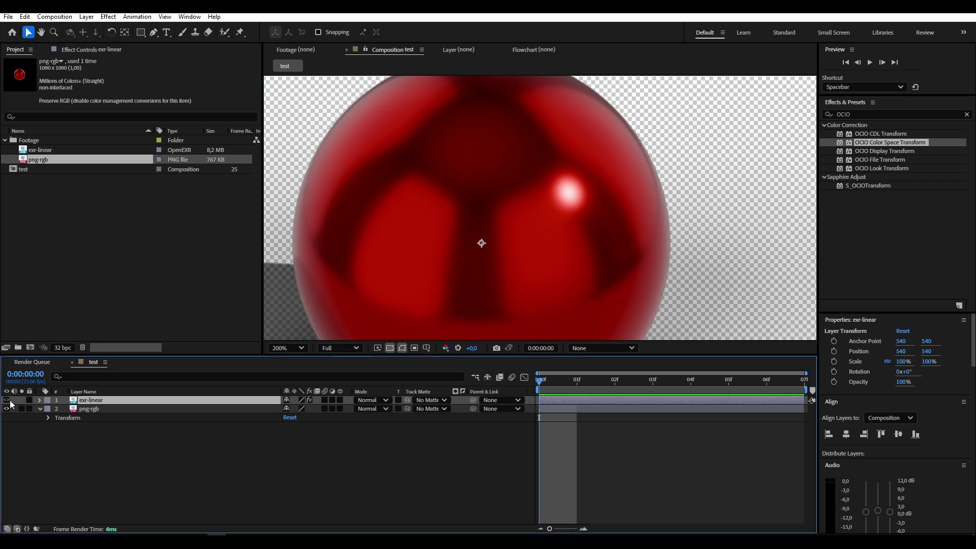
key(h)
drag(301, 285, 452, 212)
drag(386, 267, 344, 321)
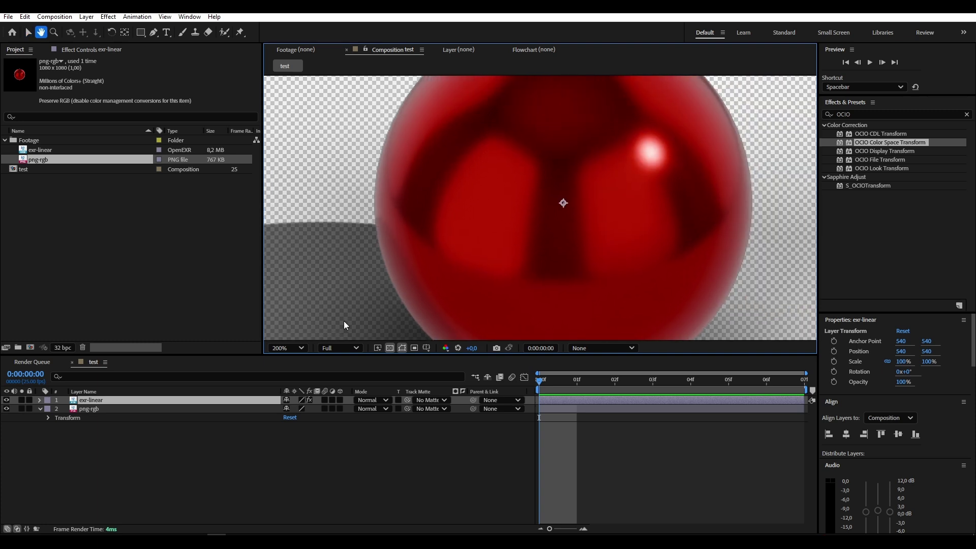
key(v)
scroll(490, 252, down, 2)
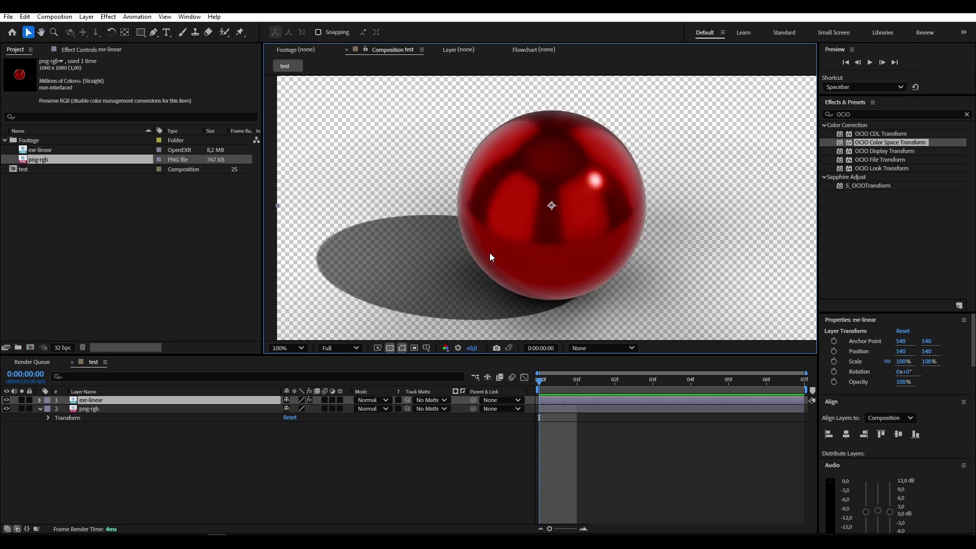
scroll(447, 279, up, 2)
click(125, 213)
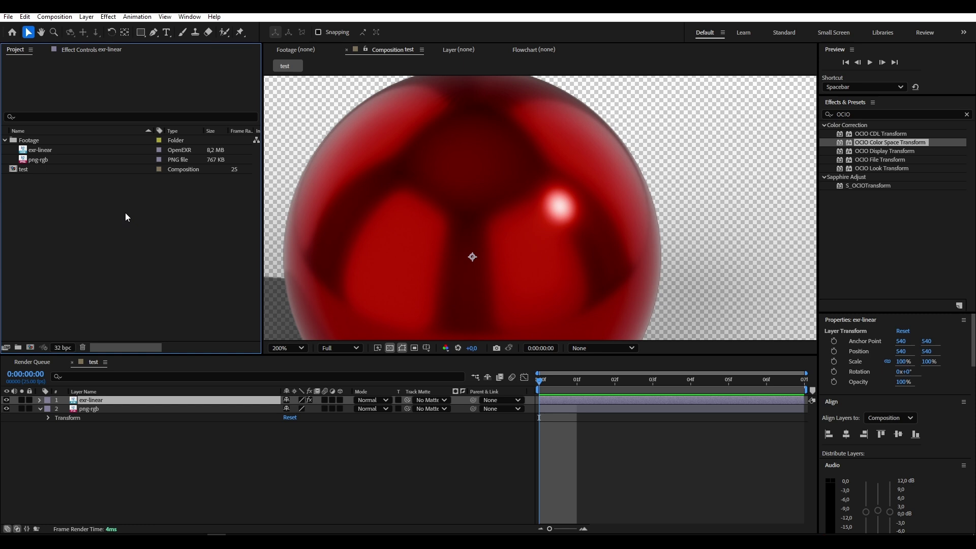
Review the color interpretation of the png-rgb footage, including Preserve RGB, and accept the settings.
click(50, 158)
right_click(50, 159)
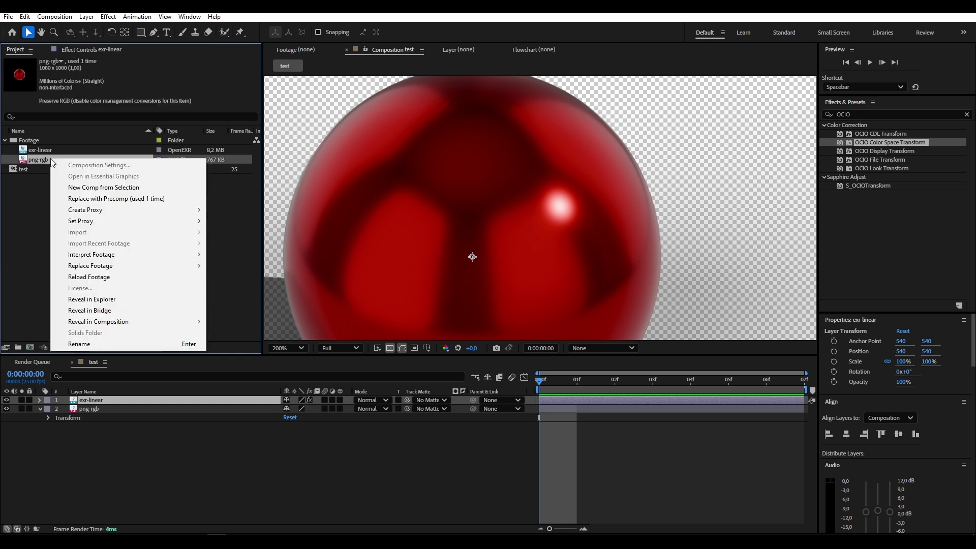
mouse_move(112, 255)
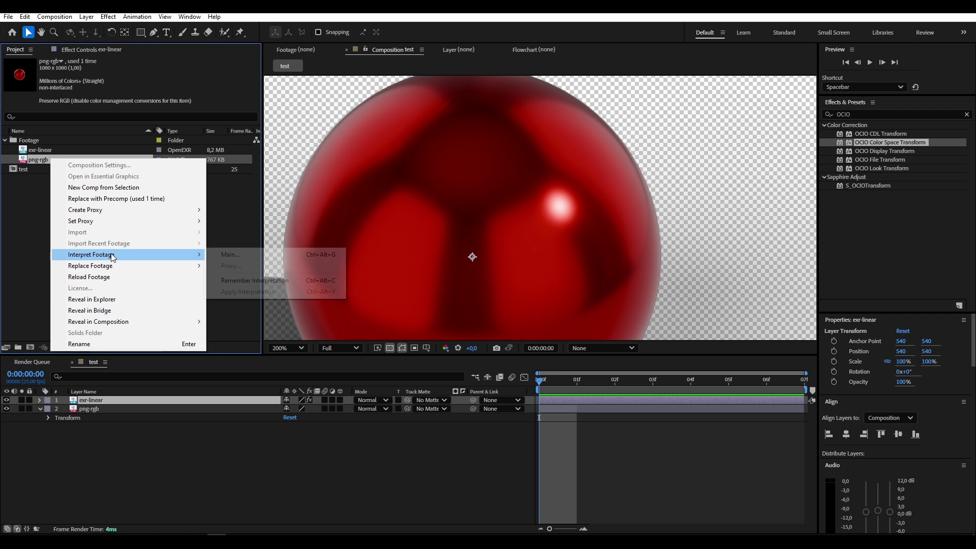
click(256, 255)
click(98, 142)
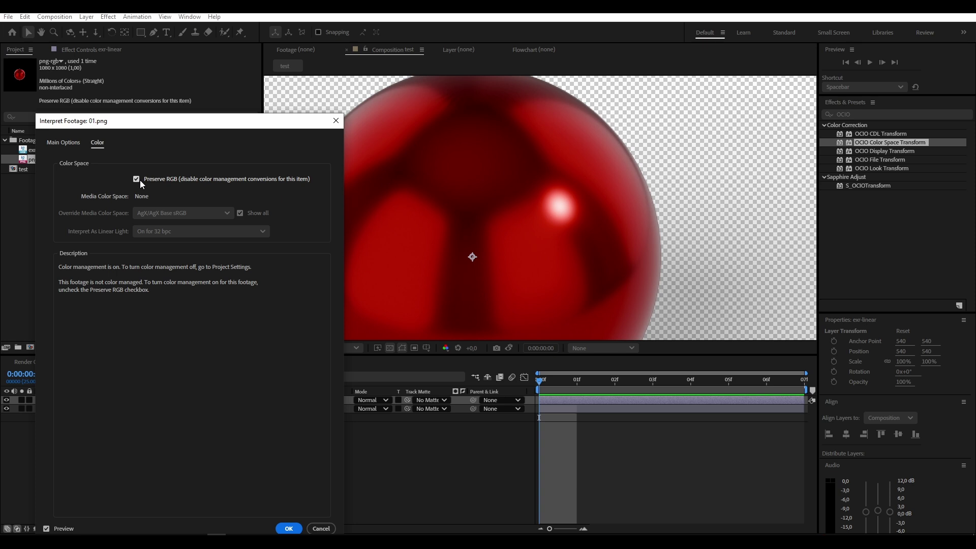
key(Return)
Review the color interpretation of the exr-linear footage, including its media color space override, and accept the settings.
right_click(58, 149)
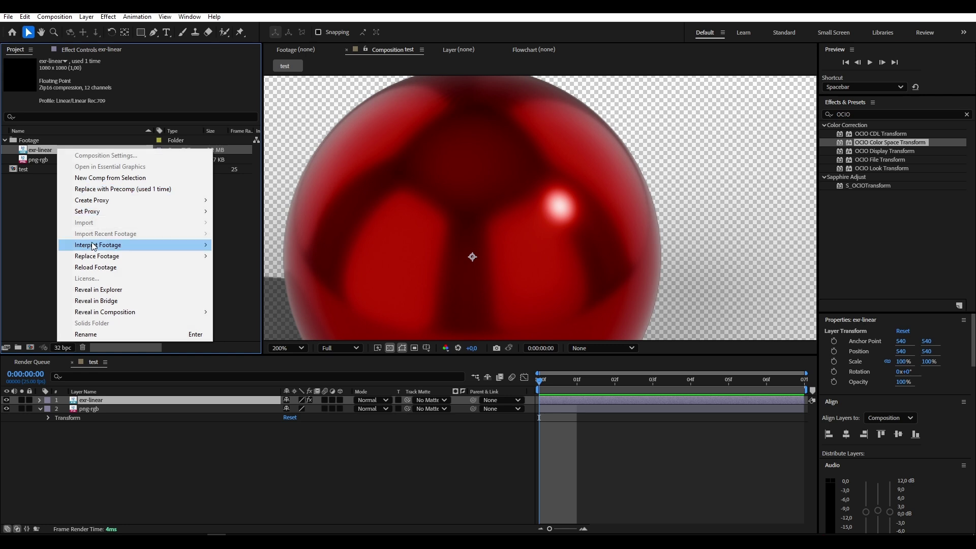
mouse_move(152, 245)
click(265, 248)
click(186, 118)
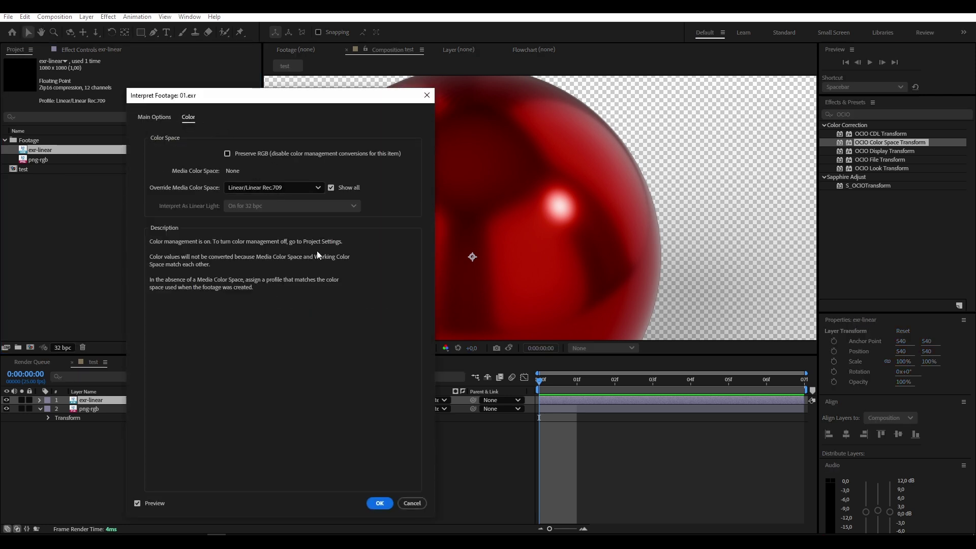
click(380, 503)
Examine the project's color settings, including the custom OCIO configuration path, bit depth, working and display color spaces, and accept them.
click(9, 16)
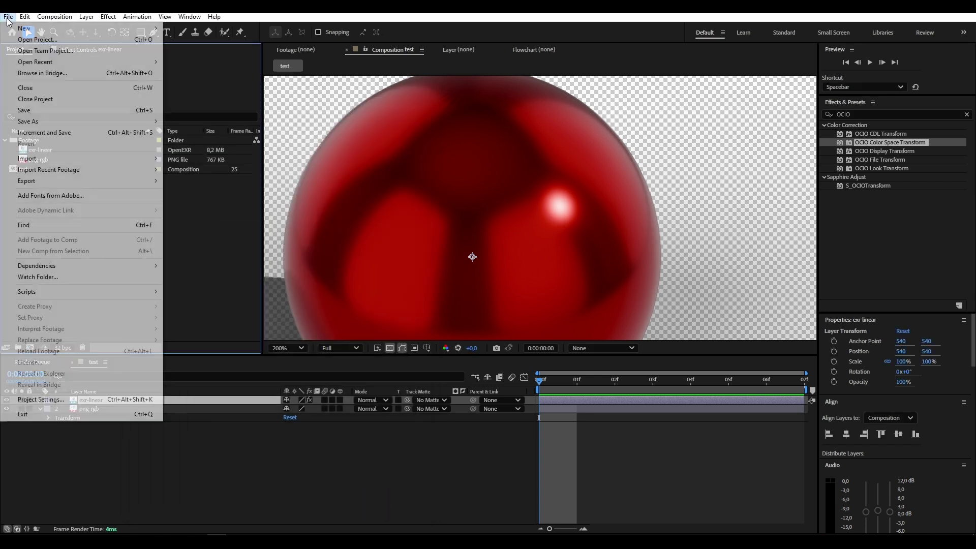
click(48, 399)
click(220, 102)
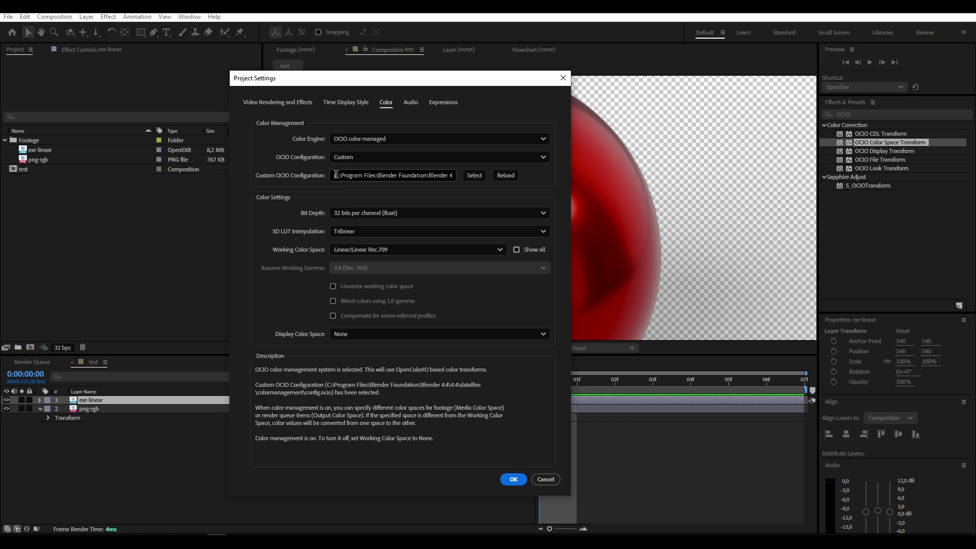
drag(337, 176, 400, 173)
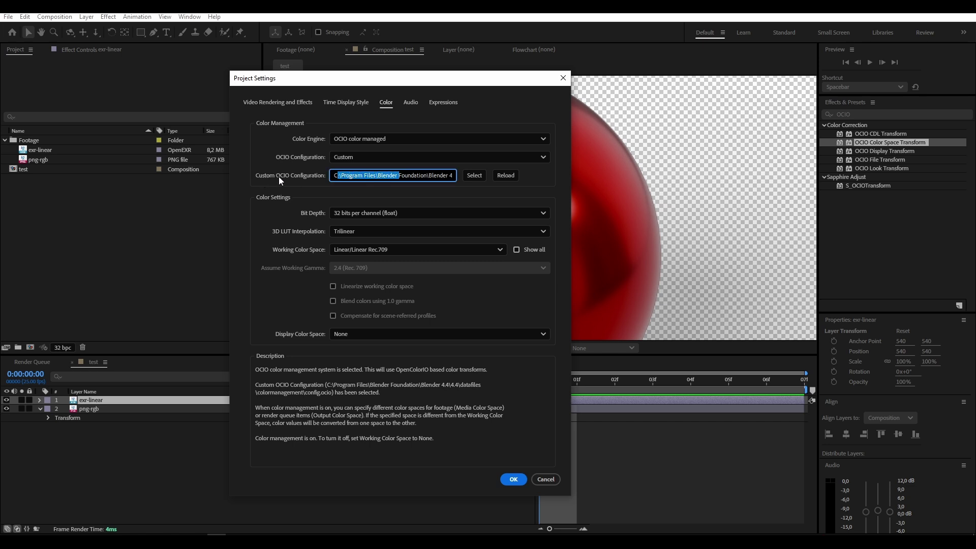
click(335, 174)
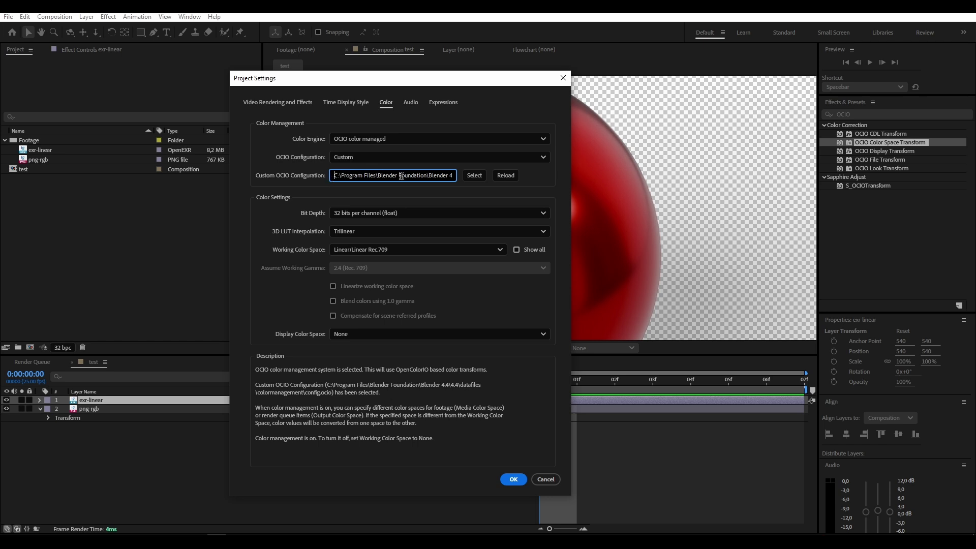
drag(402, 175, 447, 175)
key(ctrl+a)
key(End)
drag(380, 176, 455, 176)
click(378, 211)
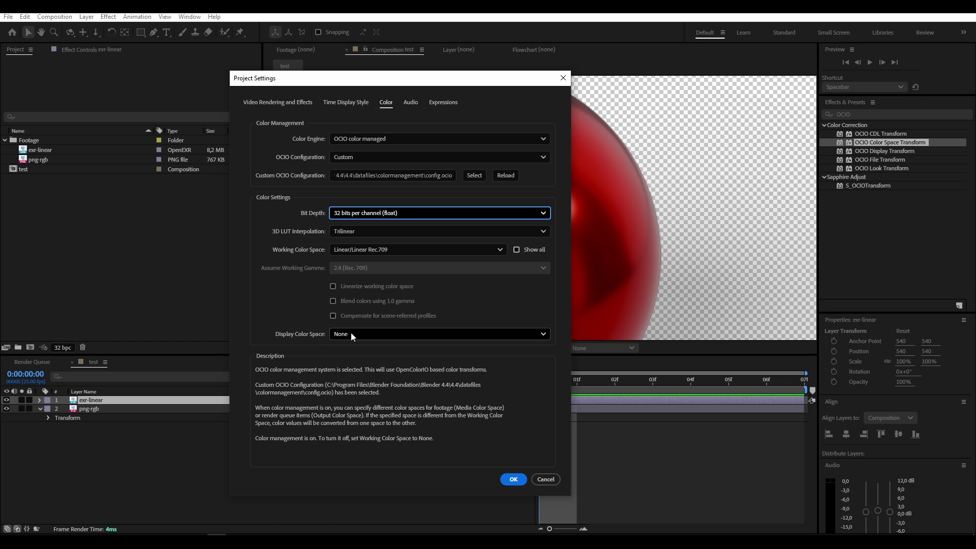
click(514, 480)
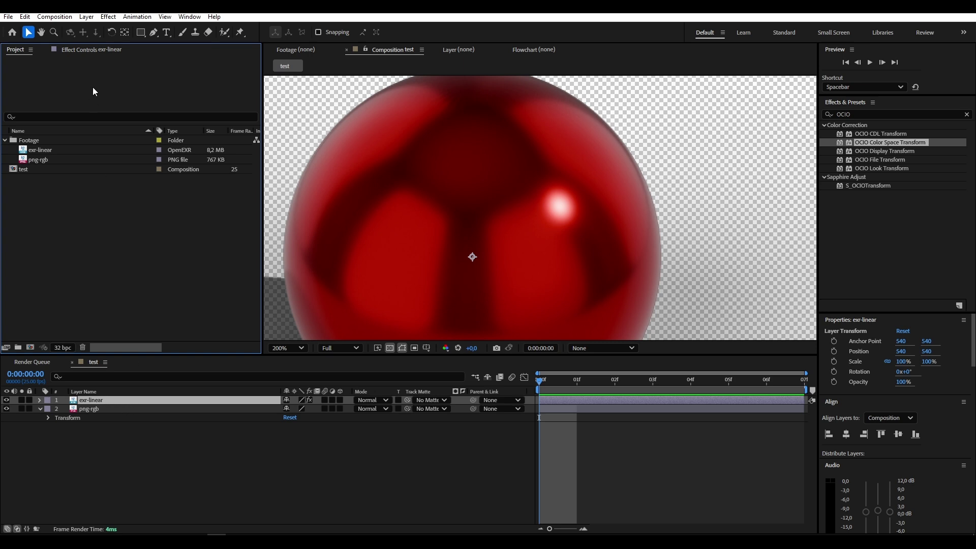
Disable the OCIO Color Space Transform and EXtractoR effects on the exr-linear layer and collapse both.
click(91, 50)
click(14, 204)
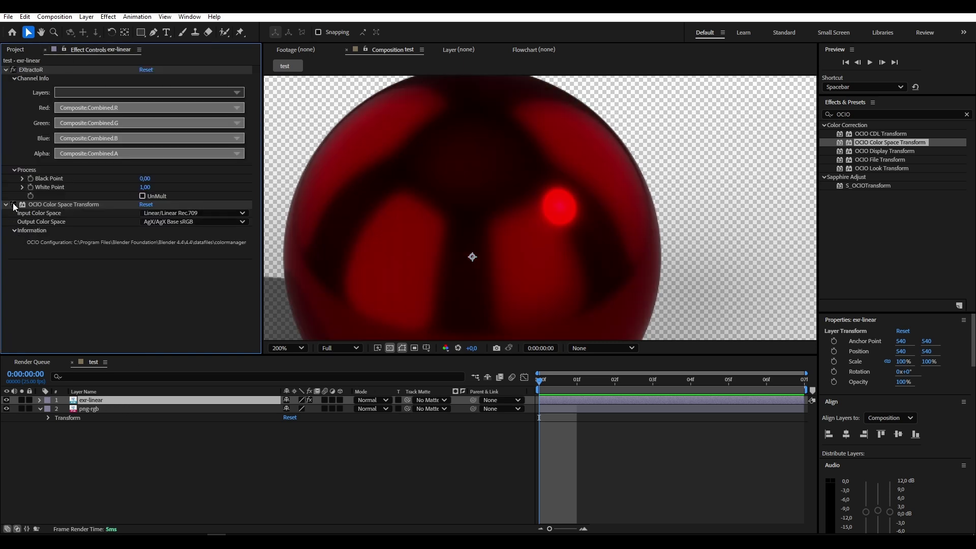
scroll(549, 138, down, 2)
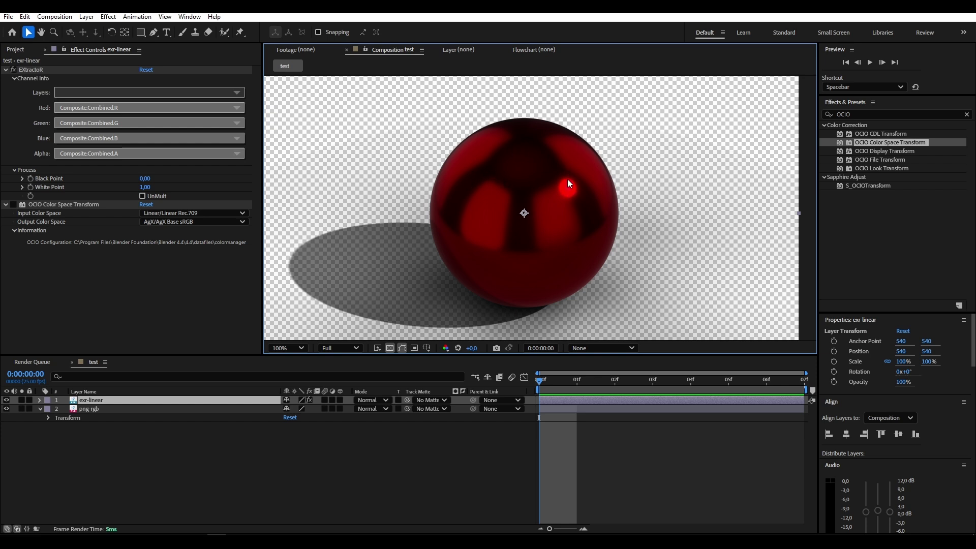
click(5, 69)
click(5, 78)
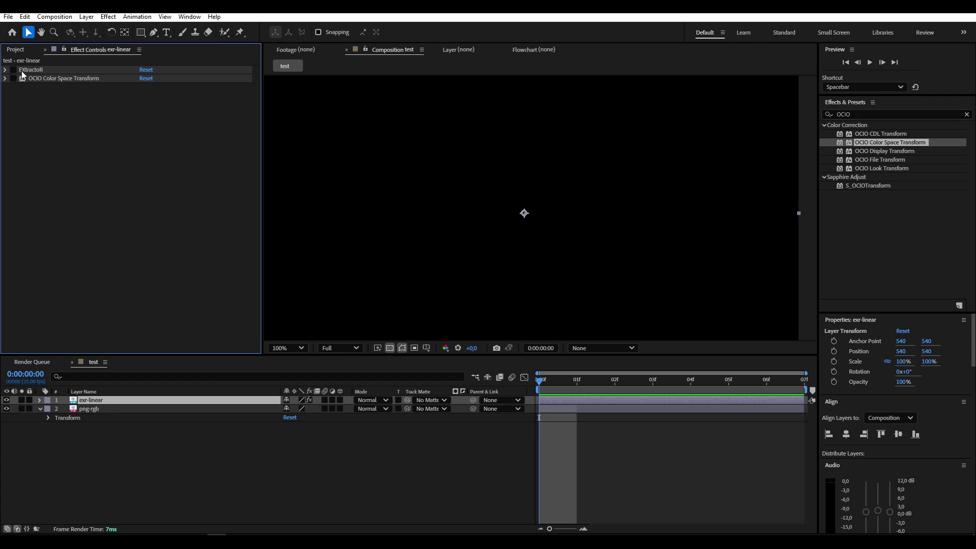
Find EXtractoR among the effects with "Extrac", and re-enable it on the exr-linear layer with its Composite.Combined channels.
click(826, 115)
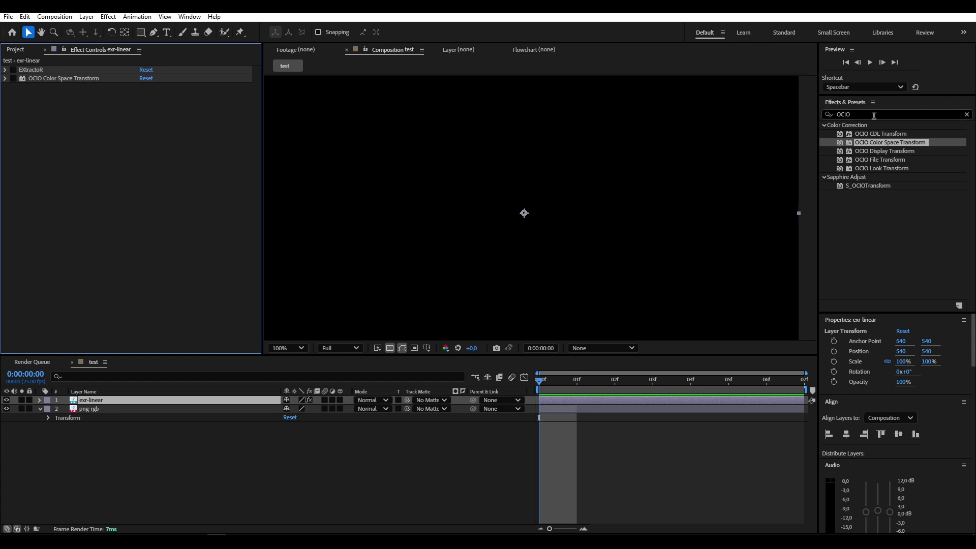
text(Extrac)
click(855, 143)
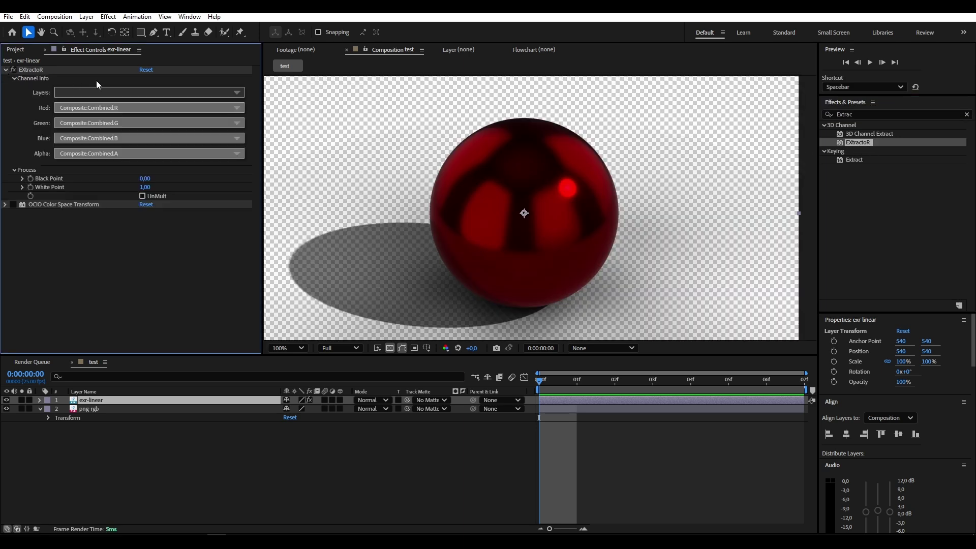
click(89, 93)
click(169, 100)
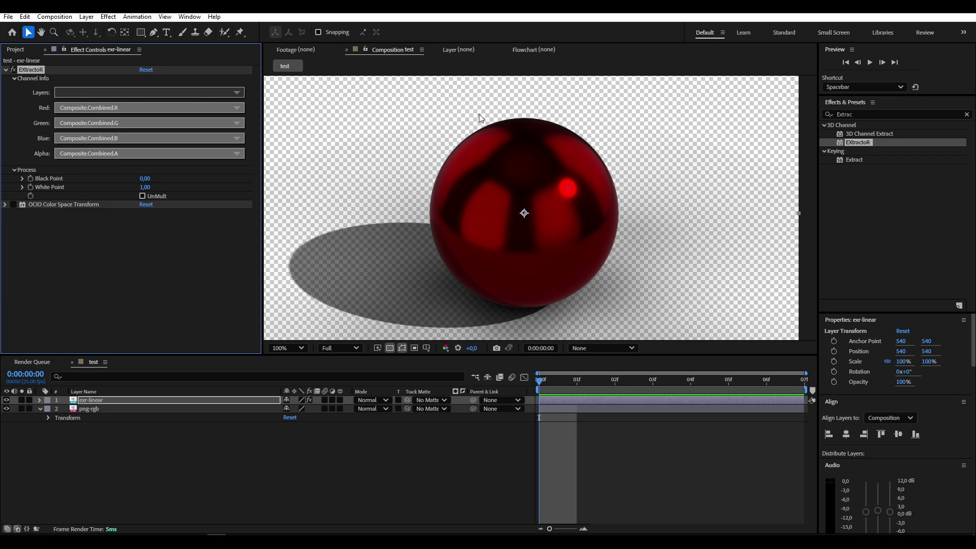
Search the effects for "Ocio" and re-enable the exr-linear layer's OCIO Color Space Transform from Linear Rec.709 to AgX Base sRGB.
drag(544, 166, 511, 150)
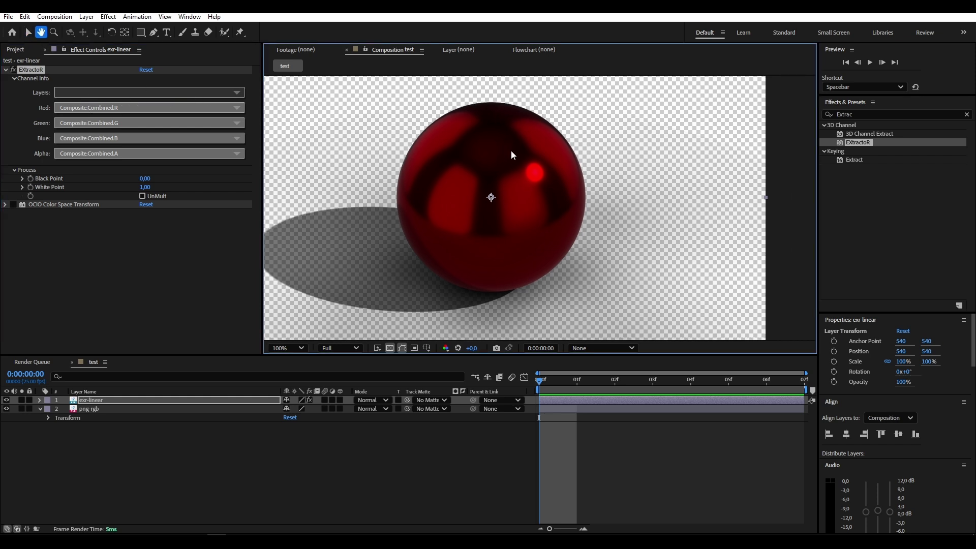
click(6, 205)
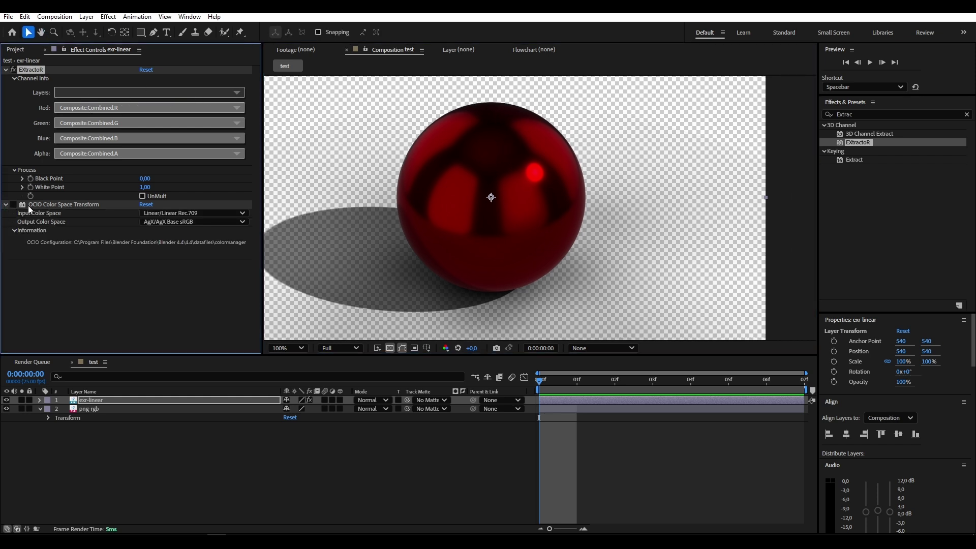
click(826, 114)
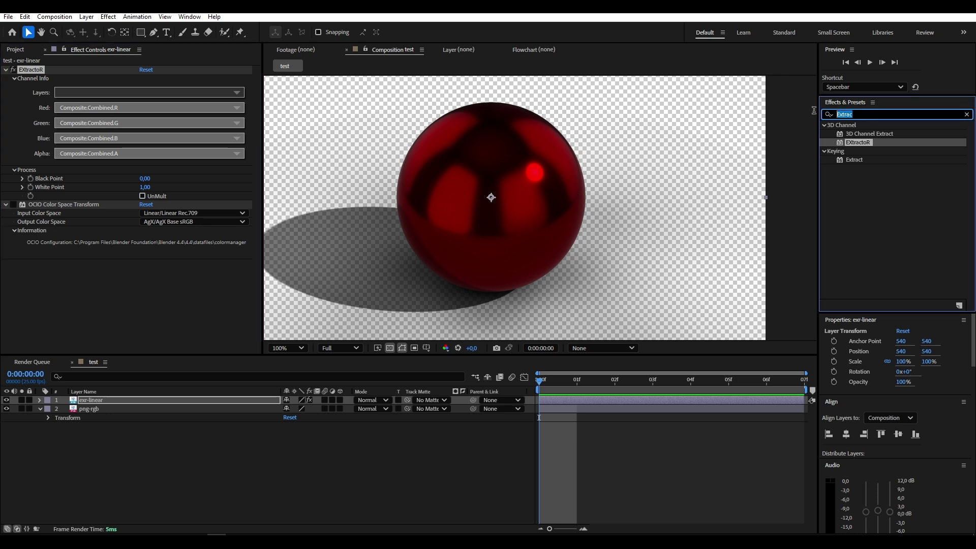
text(Ocio)
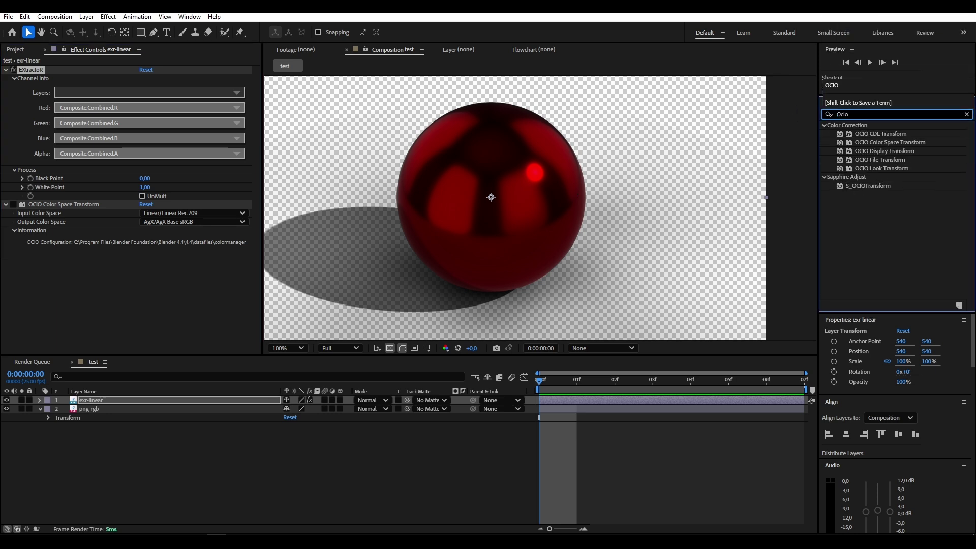
click(74, 211)
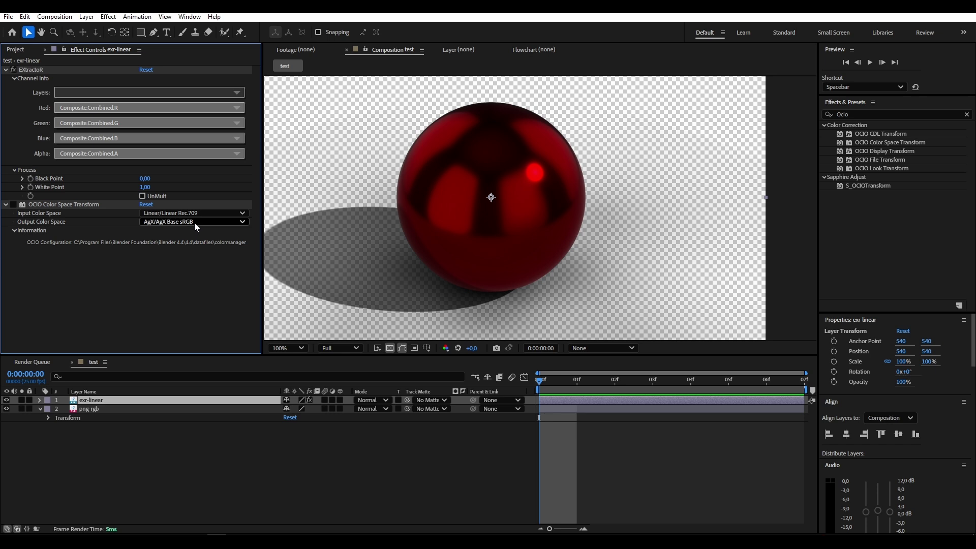
click(14, 205)
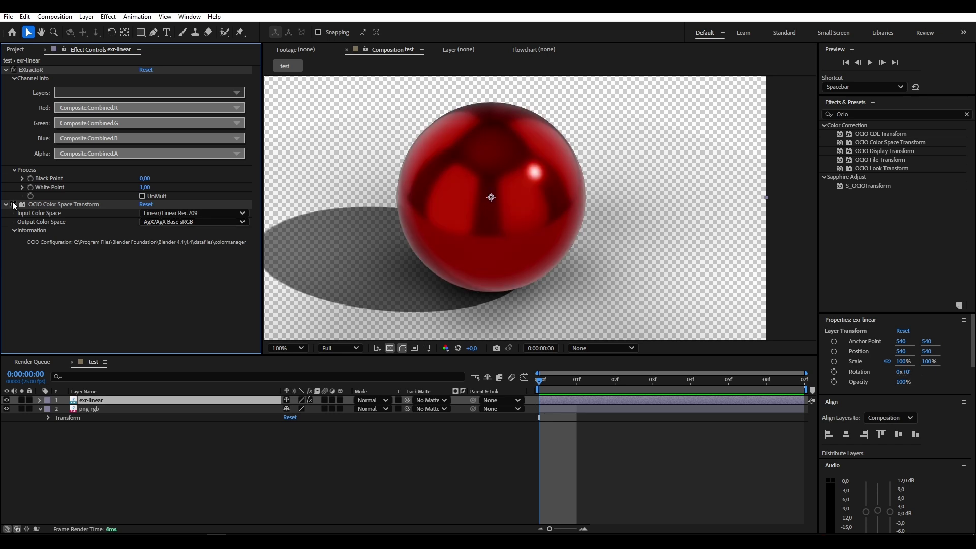
Toggle the exr-linear layer's visibility repeatedly to compare it with the png-rgb layer, leaving it shown.
click(6, 401)
click(6, 401)
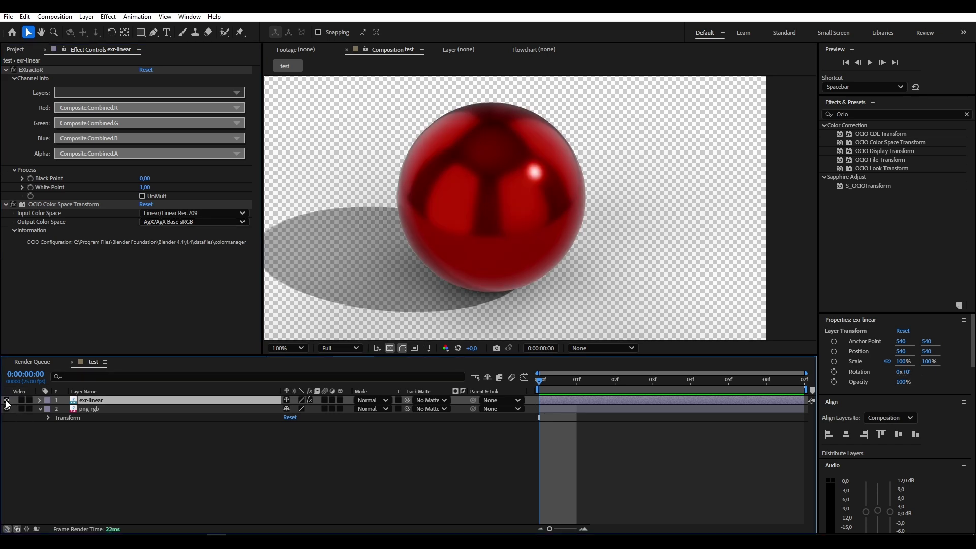
click(6, 400)
click(6, 401)
click(6, 401)
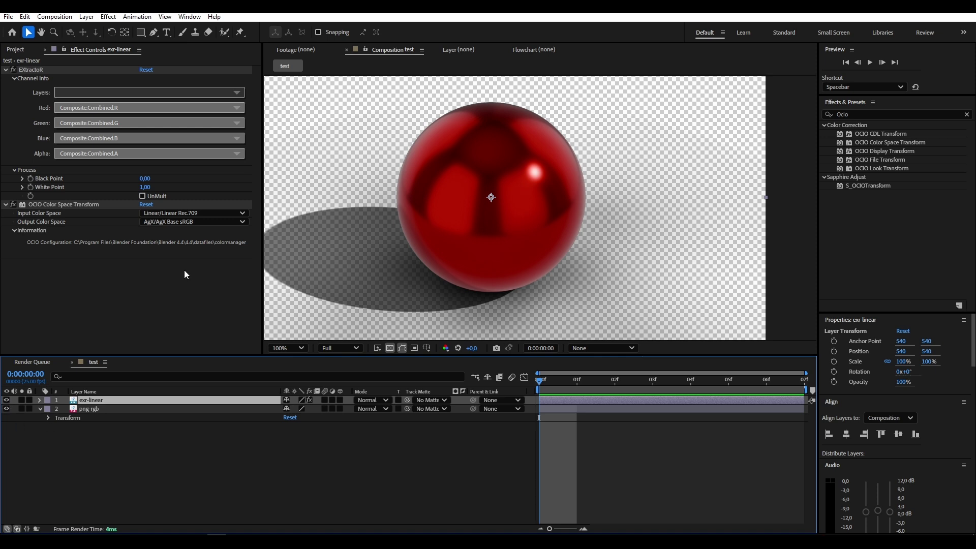
Disable exr-linear's OCIO Color Space Transform, set the project's display color space to sRGB/AgX, and toggle the effect on and off to compare.
click(55, 206)
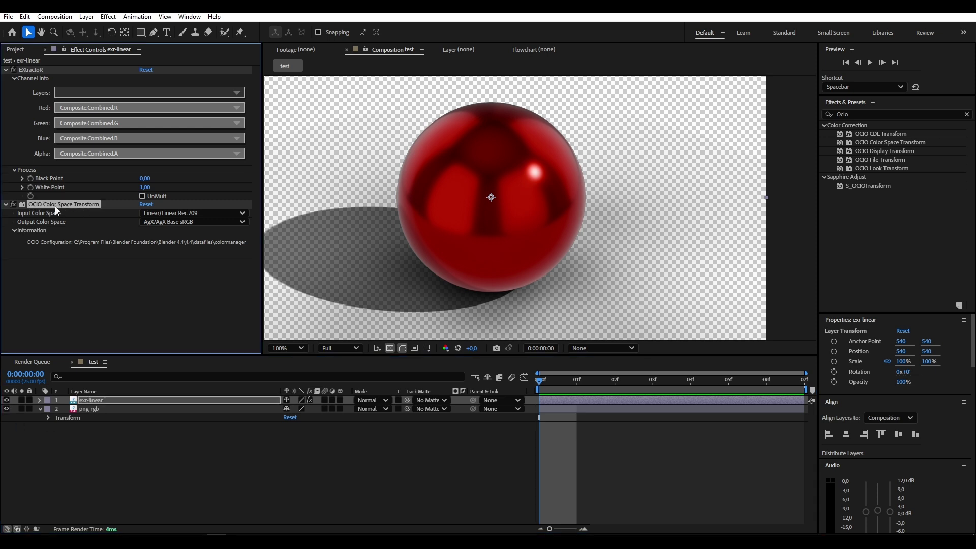
click(14, 204)
click(8, 17)
click(56, 399)
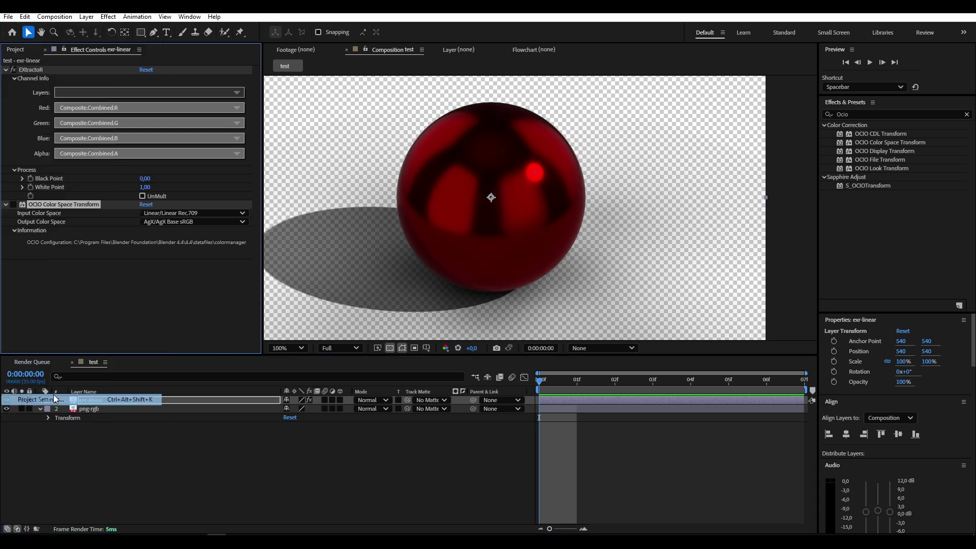
click(386, 103)
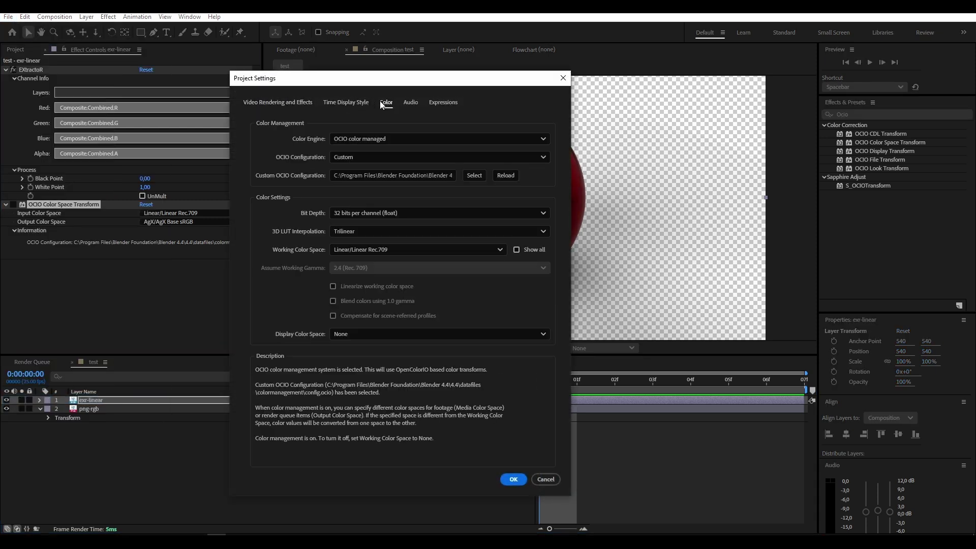
click(350, 332)
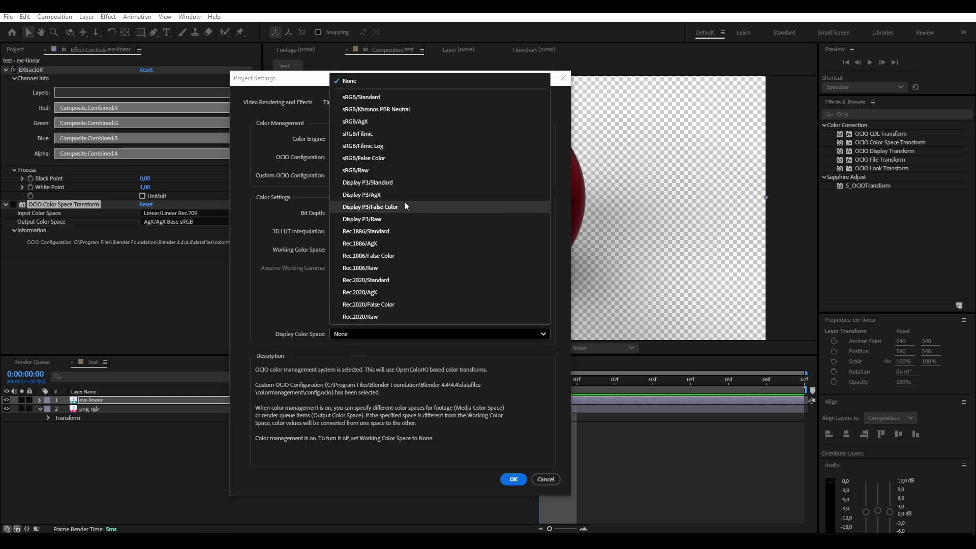
click(363, 121)
click(511, 479)
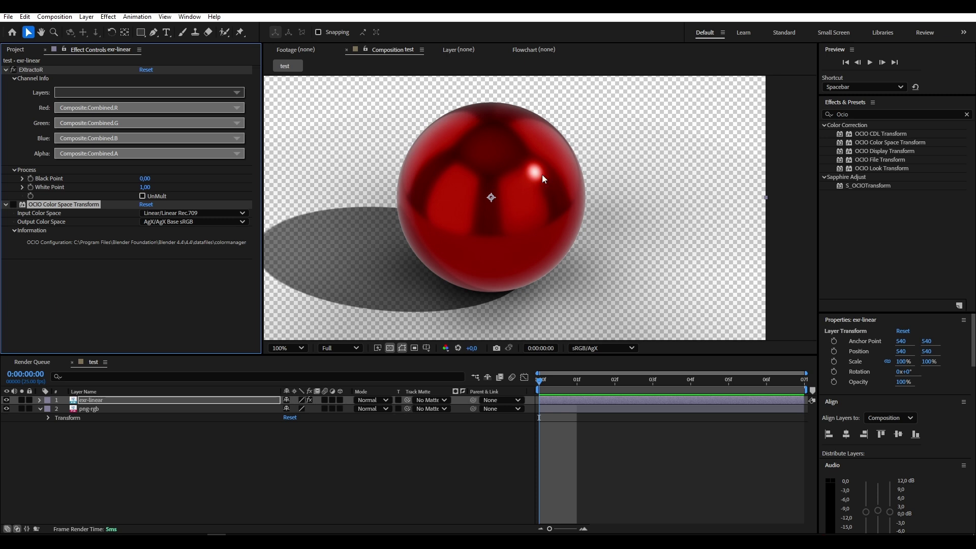
click(13, 205)
click(14, 205)
Set the display color space back to None and re-enable the OCIO Color Space Transform on the exr-linear layer.
click(47, 54)
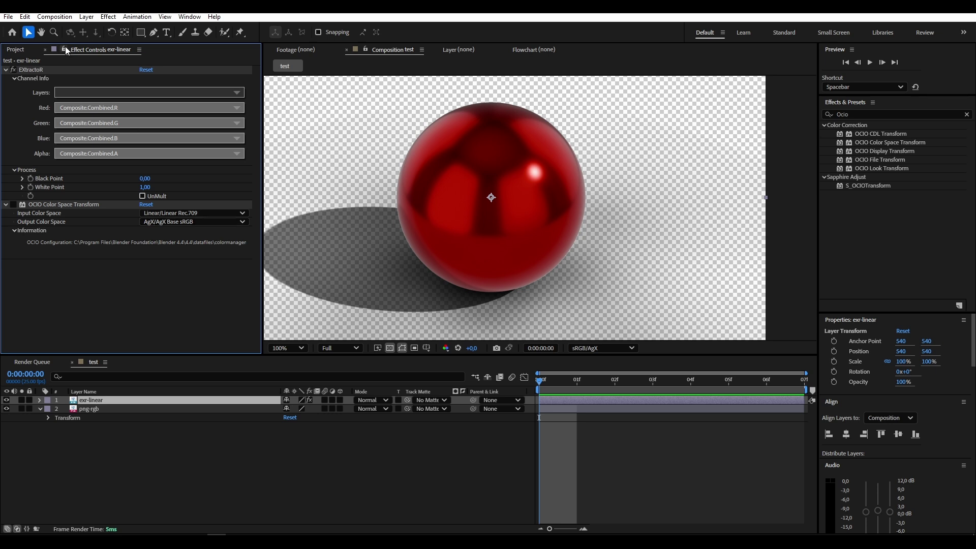
click(8, 17)
click(182, 297)
key(shift+KP_Divide)
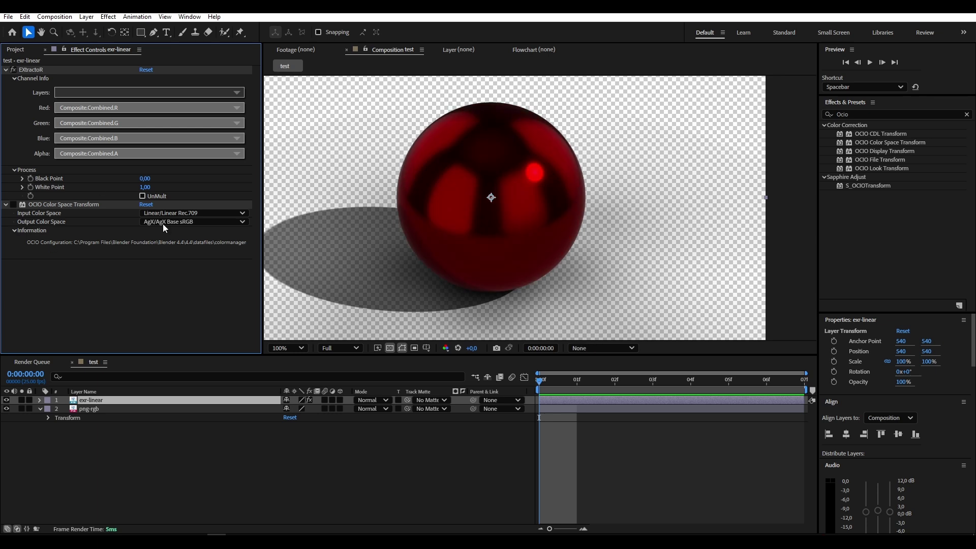
click(14, 205)
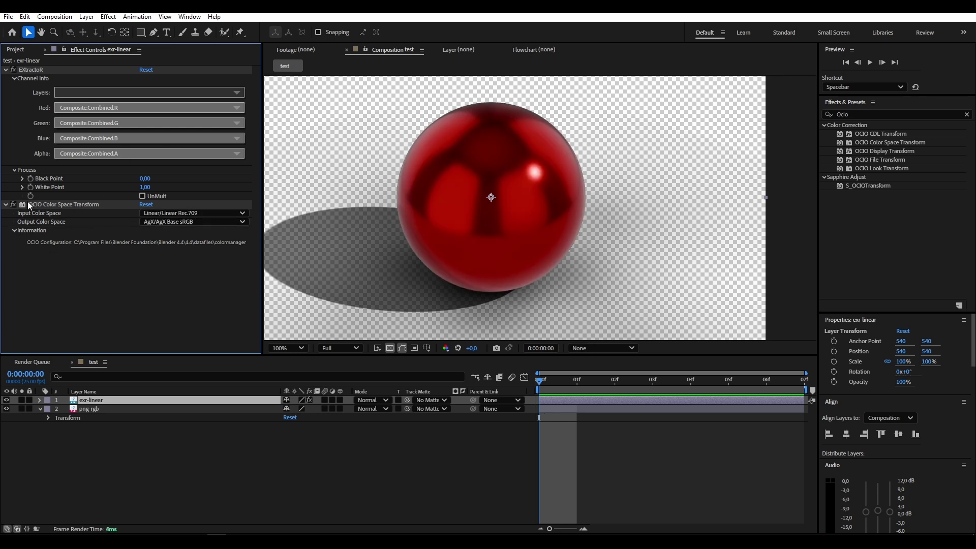
click(52, 204)
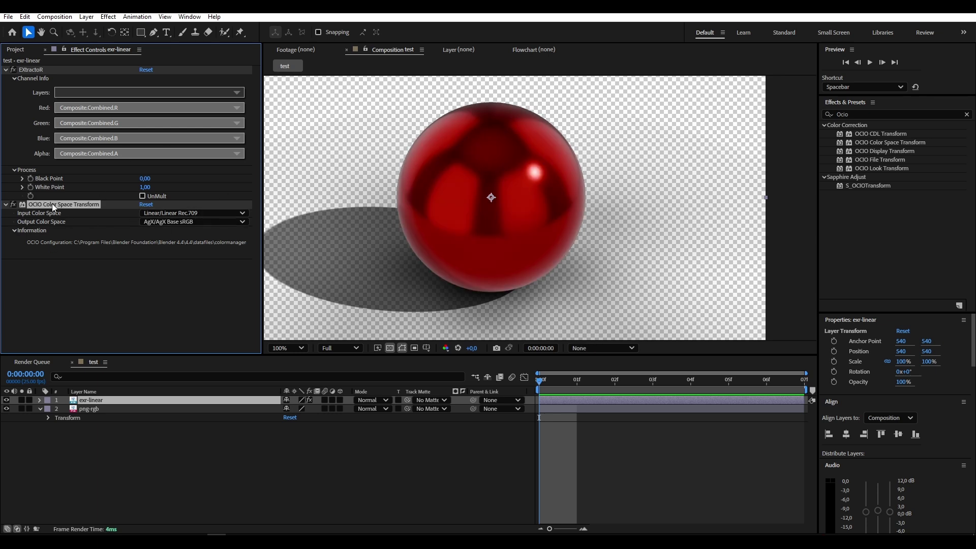
Hide the exr-linear layer to examine the png-rgb layer beneath it, select png-rgb, and show exr-linear again.
click(5, 401)
click(93, 409)
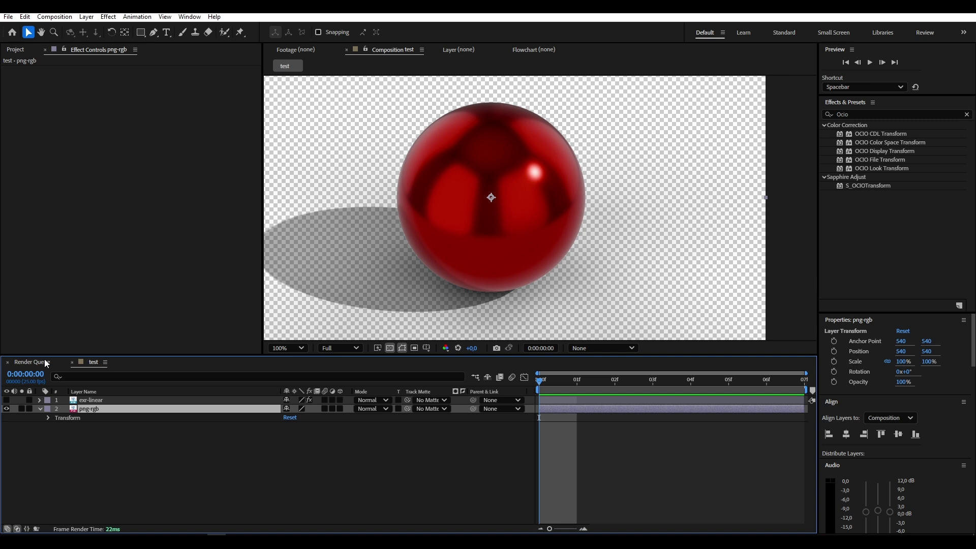
click(7, 401)
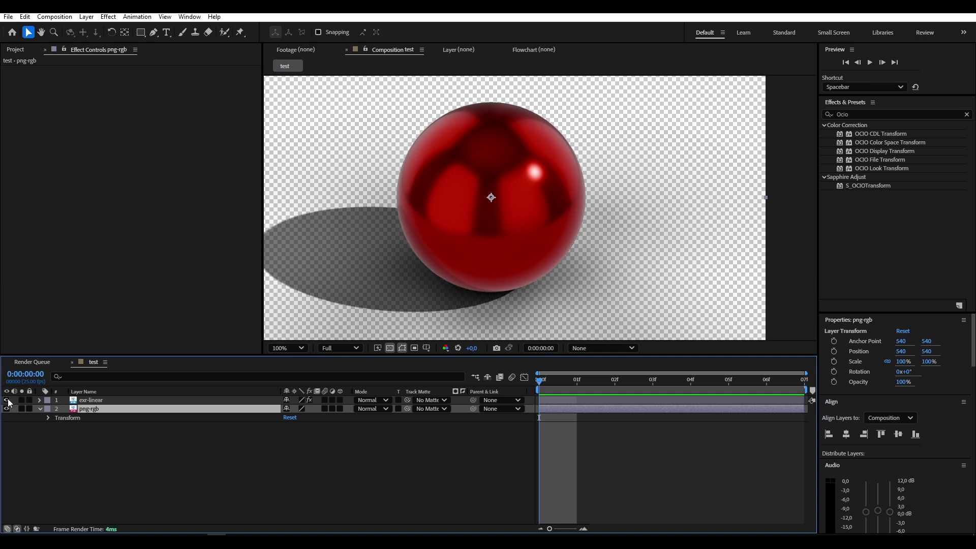